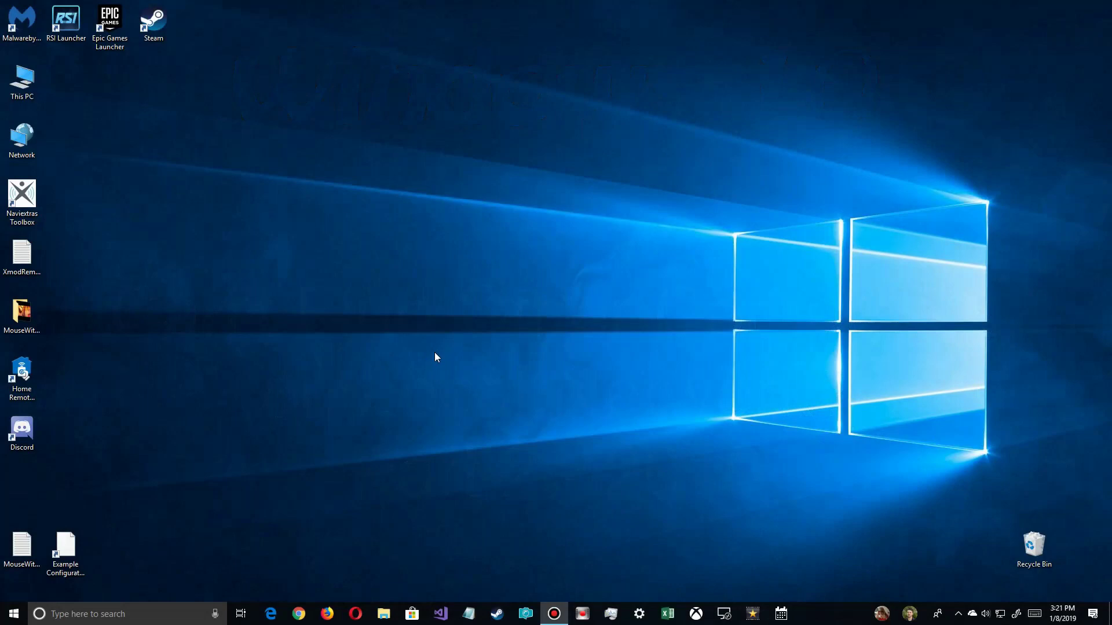
Step: Open File Explorer and show the Network view listing three computers, the router and the printer
left_click(384, 614)
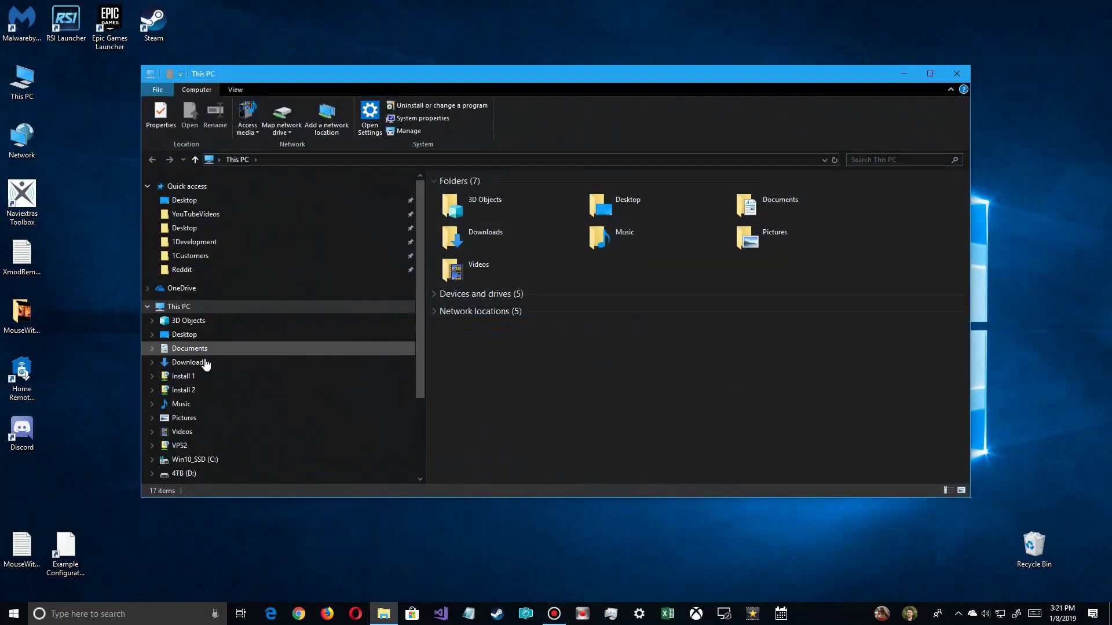
scroll(180, 401, "down", 2)
left_click(180, 445)
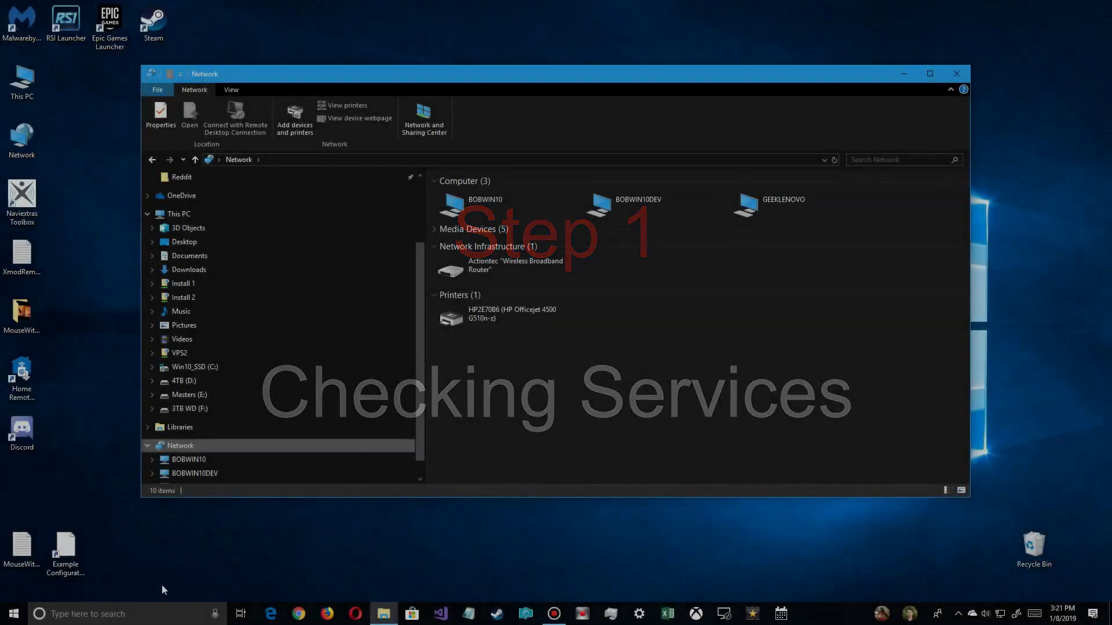
left_click(140, 614)
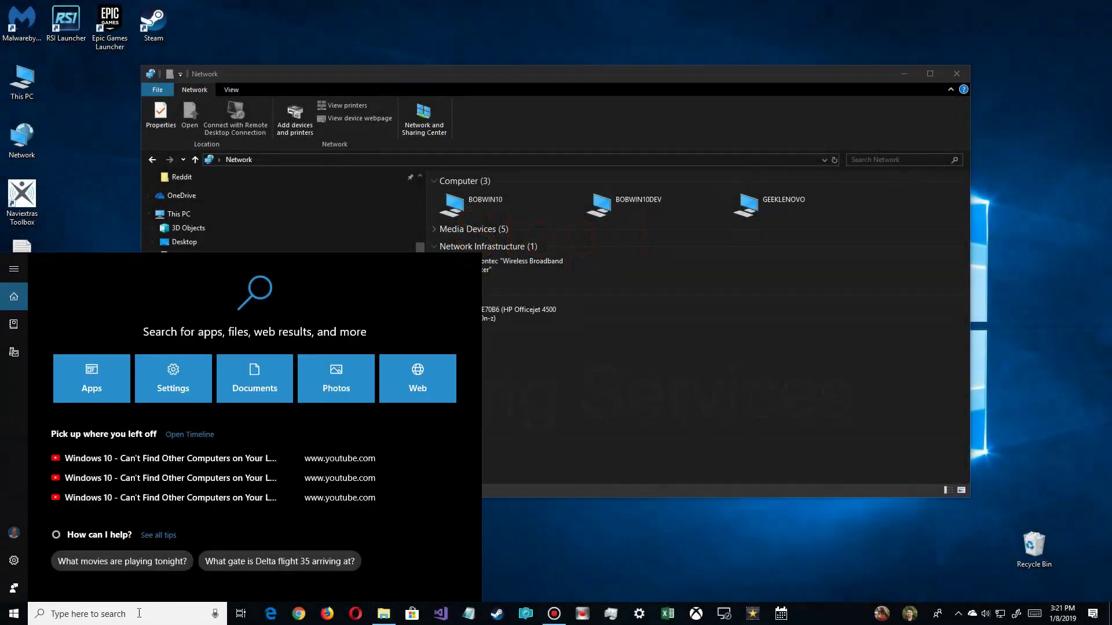
Step: Search 'se' in Windows Search and launch the Services desktop app
type("se")
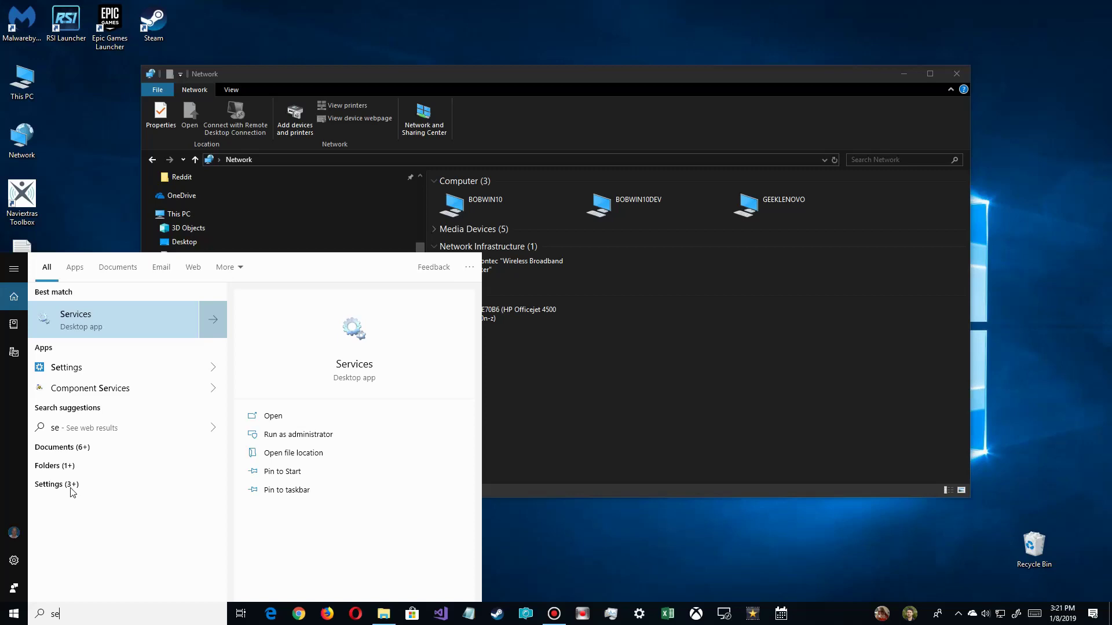
left_click(80, 316)
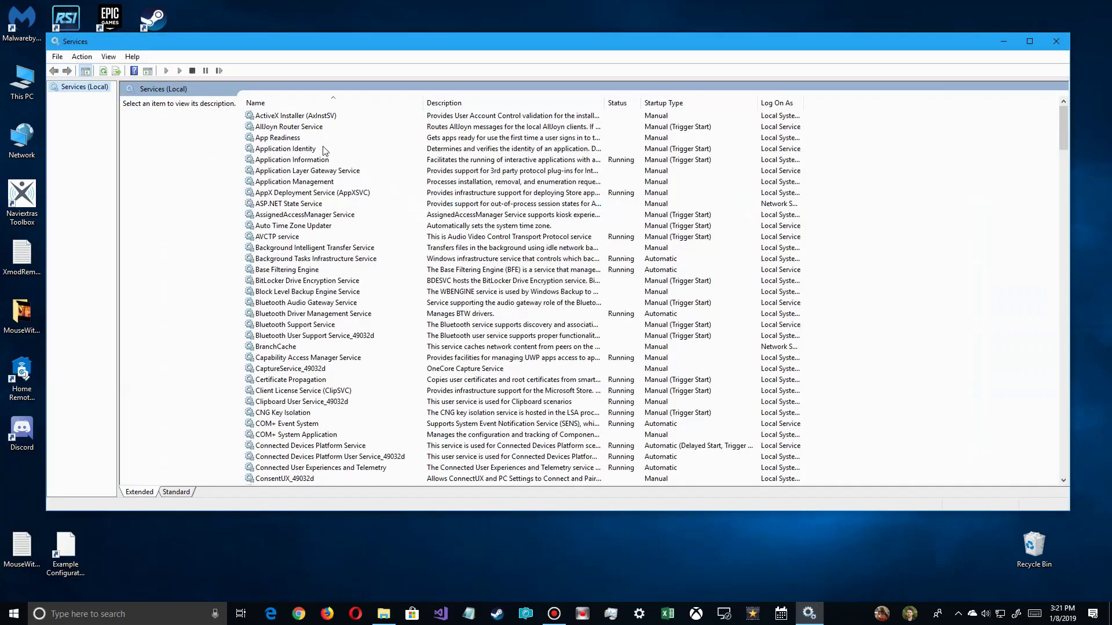
Step: Set the Function Discovery Provider Host service's startup type to Automatic
scroll(310, 342, "down", 10)
scroll(305, 361, "down", 10)
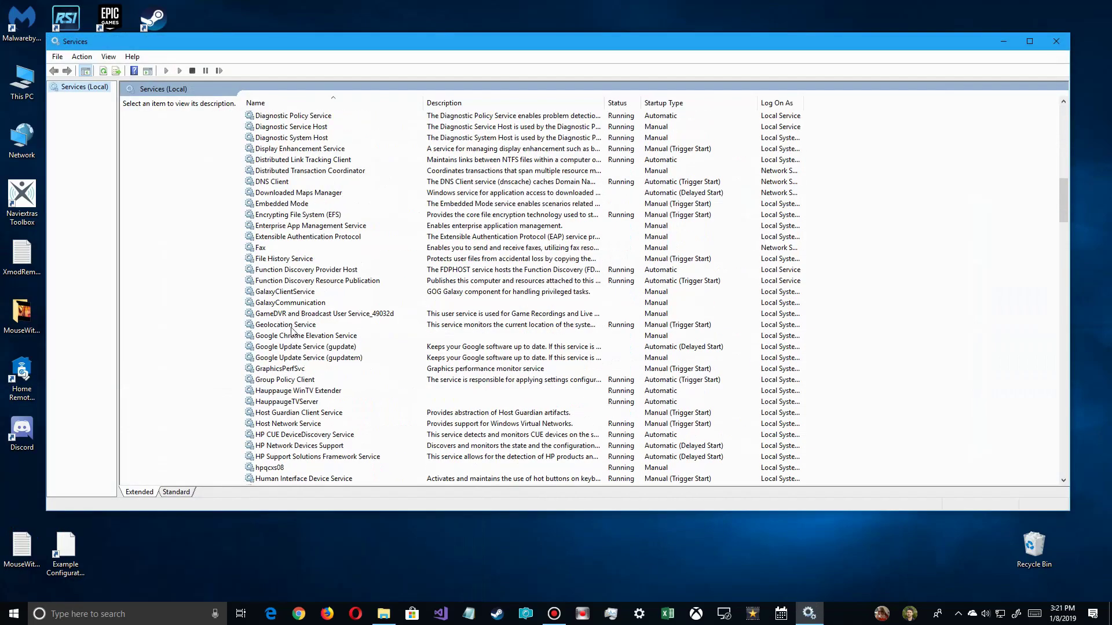
left_click(284, 269)
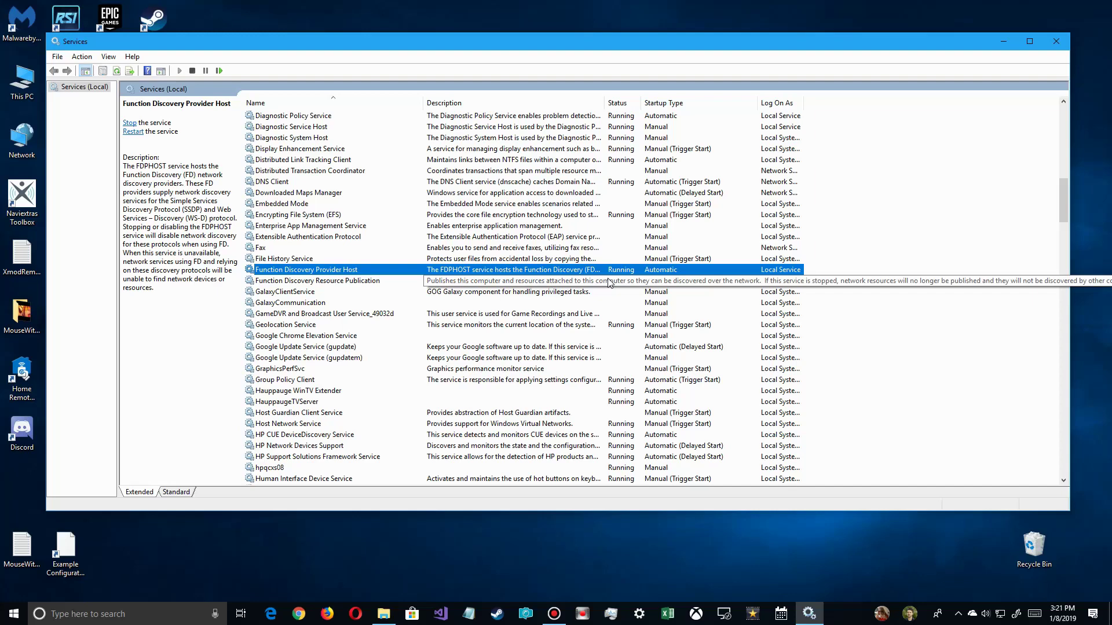
double_click(547, 271)
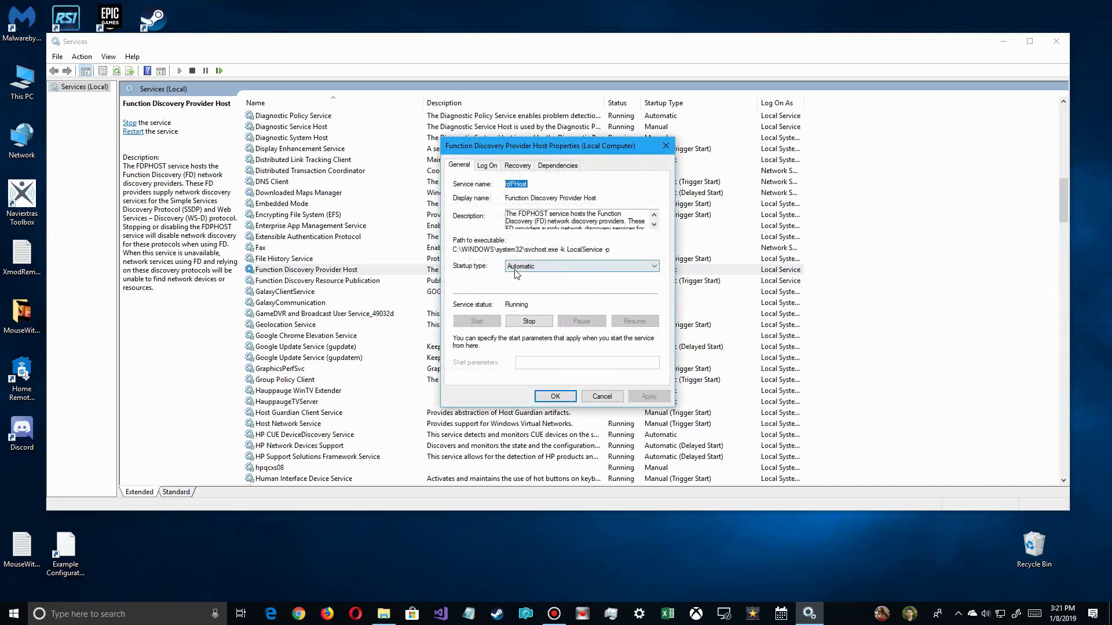
left_click(522, 267)
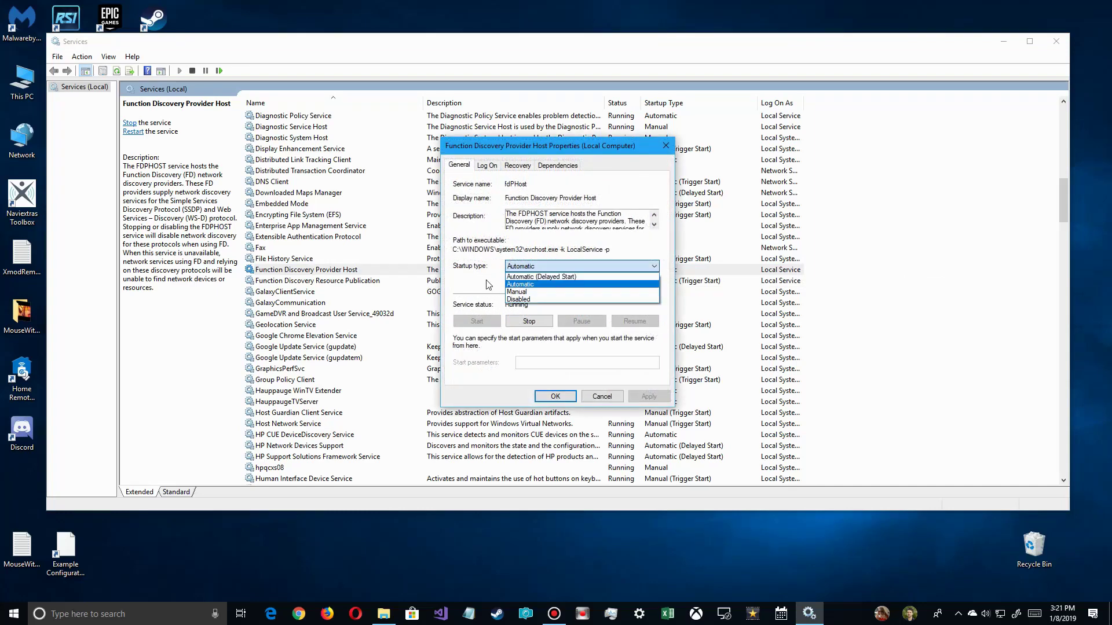
left_click(522, 283)
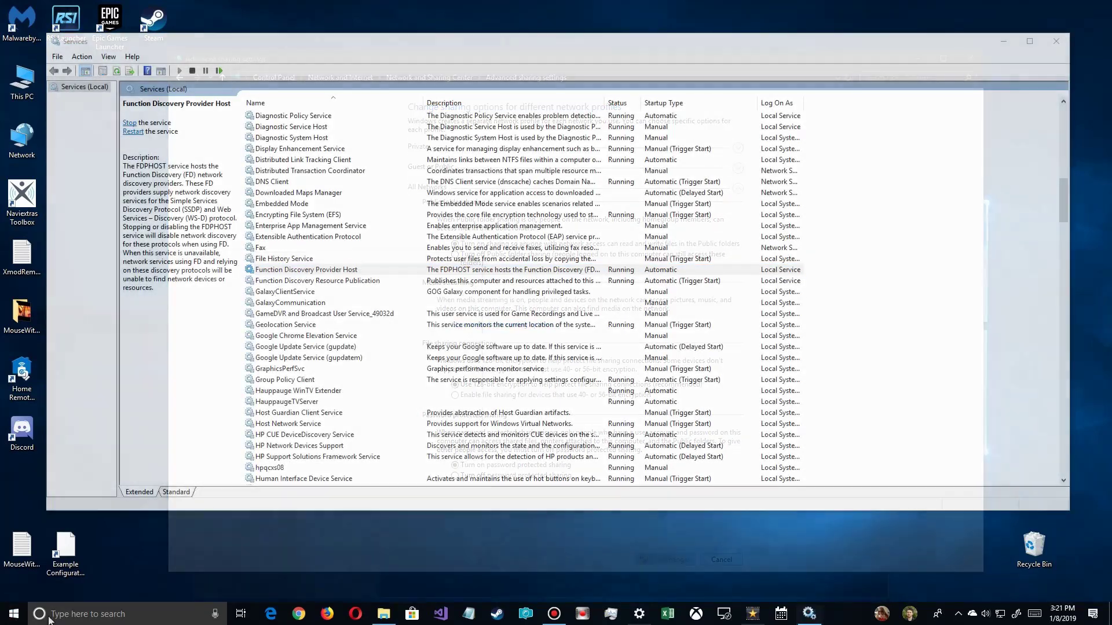
Step: Bring up Windows Search from the taskbar
left_click(50, 617)
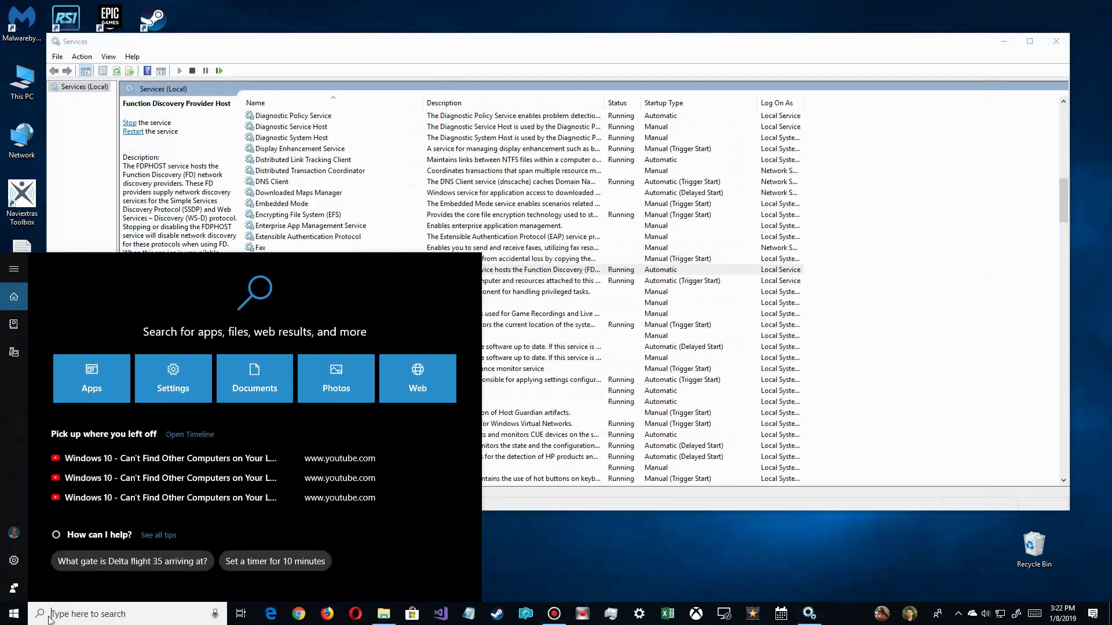
Step: Launch Control Panel via search and open Programs' Windows Features dialog
type("control panel")
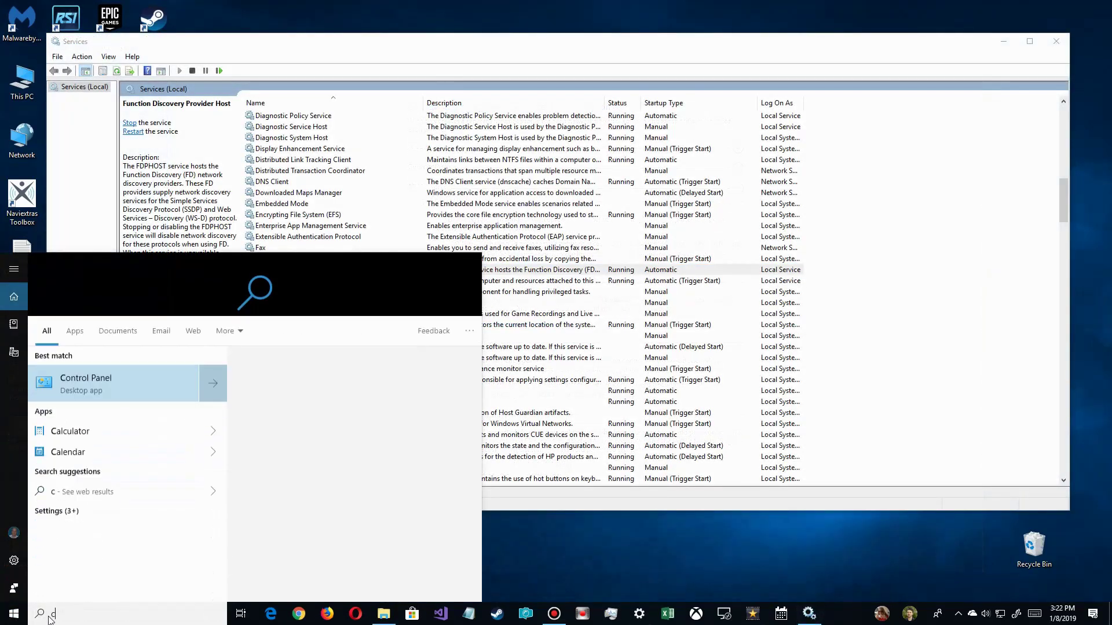
key("Return")
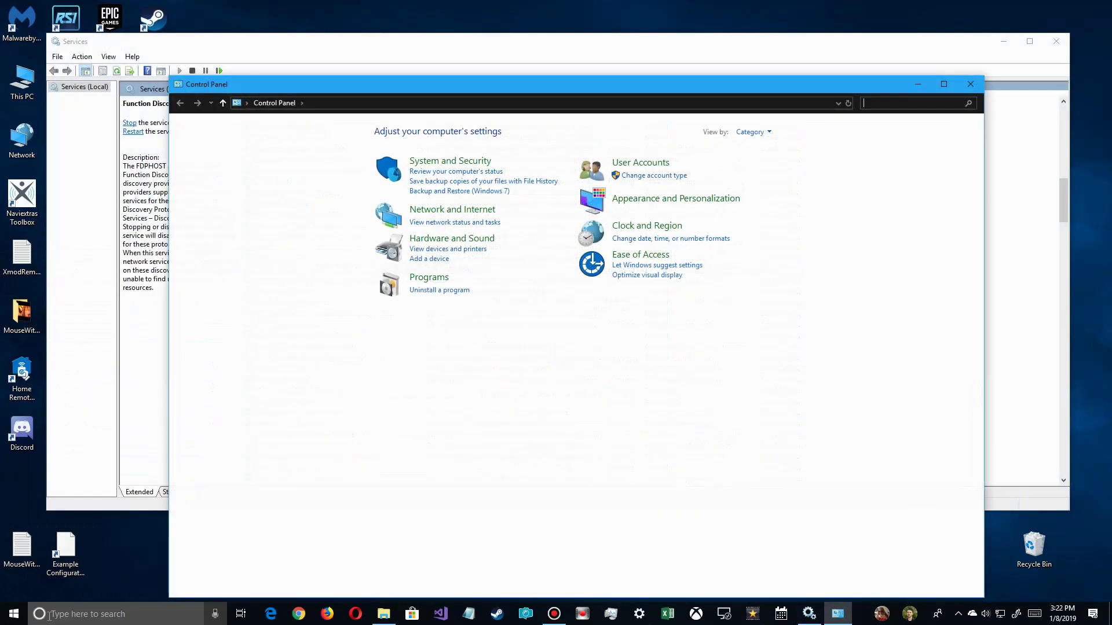
left_click(429, 277)
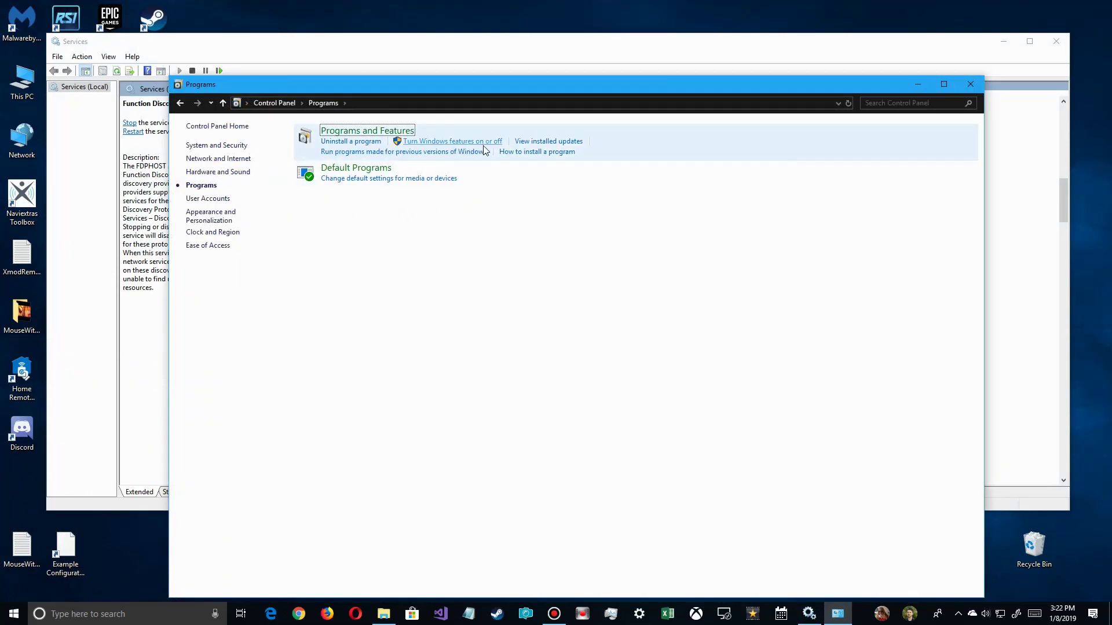
left_click(447, 143)
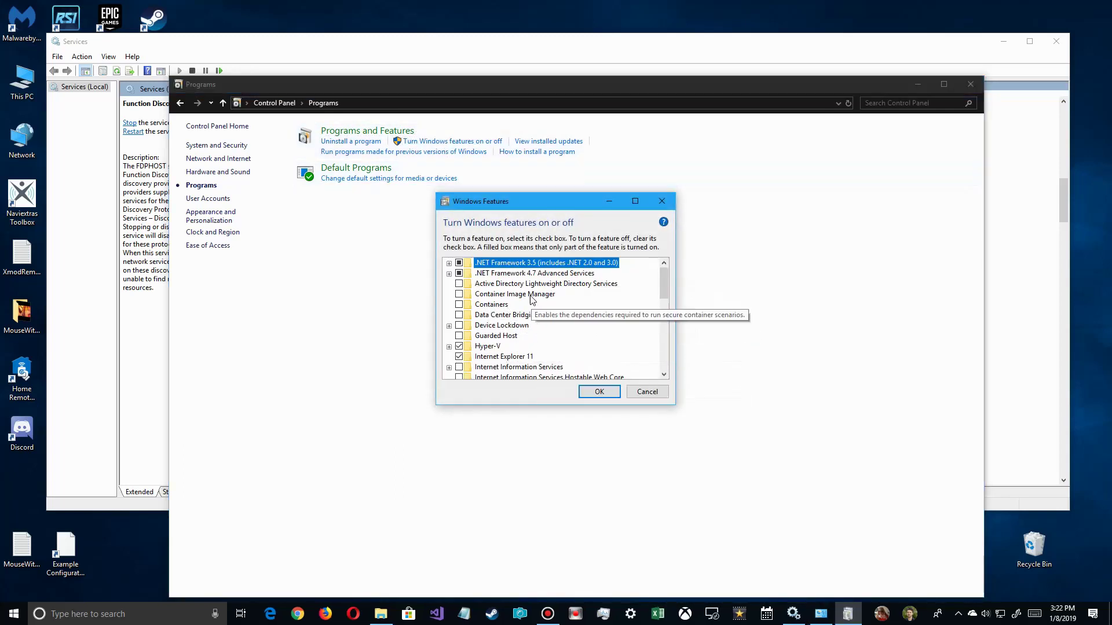
Step: Expand SMB 1.0/CIFS File Sharing Support and tick SMB Direct in Windows Features
scroll(521, 300, "down", 2)
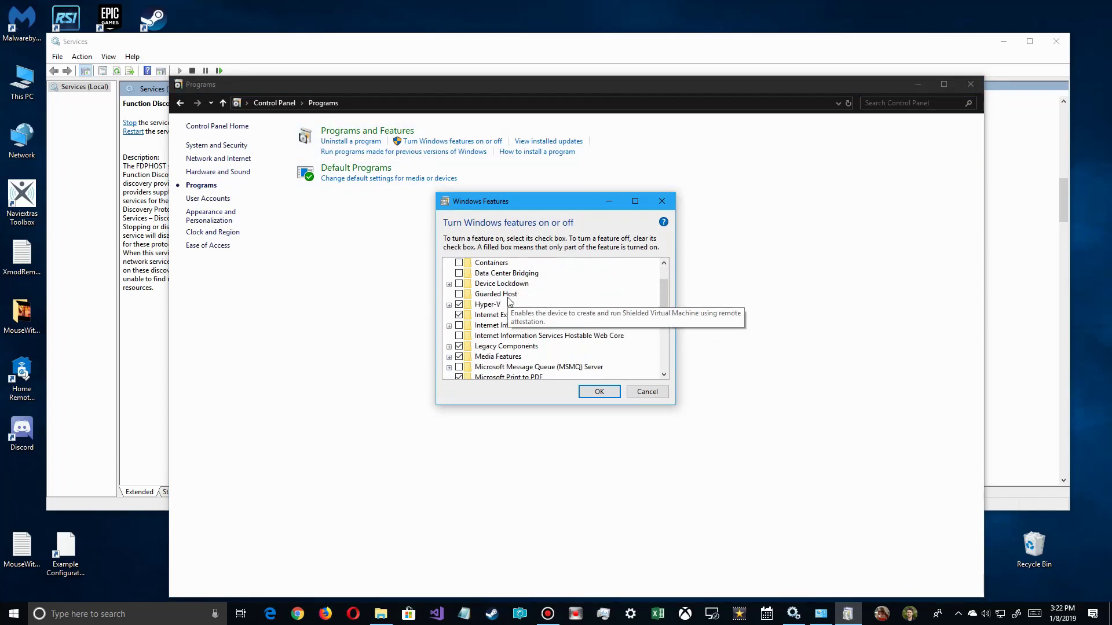
scroll(509, 301, "down", 4)
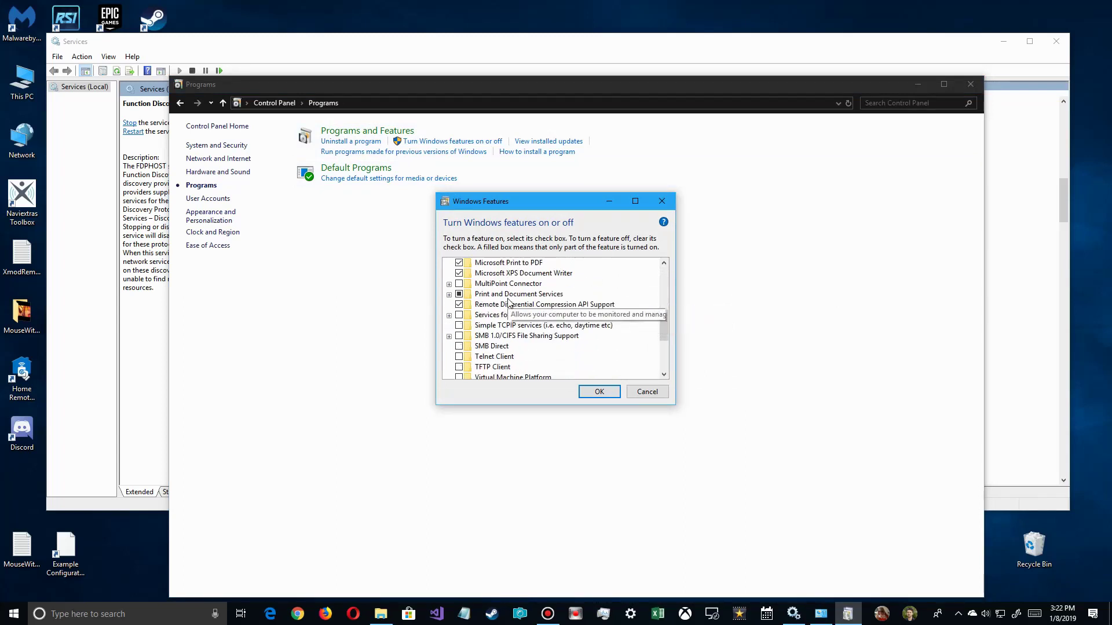
scroll(486, 330, "down", 1)
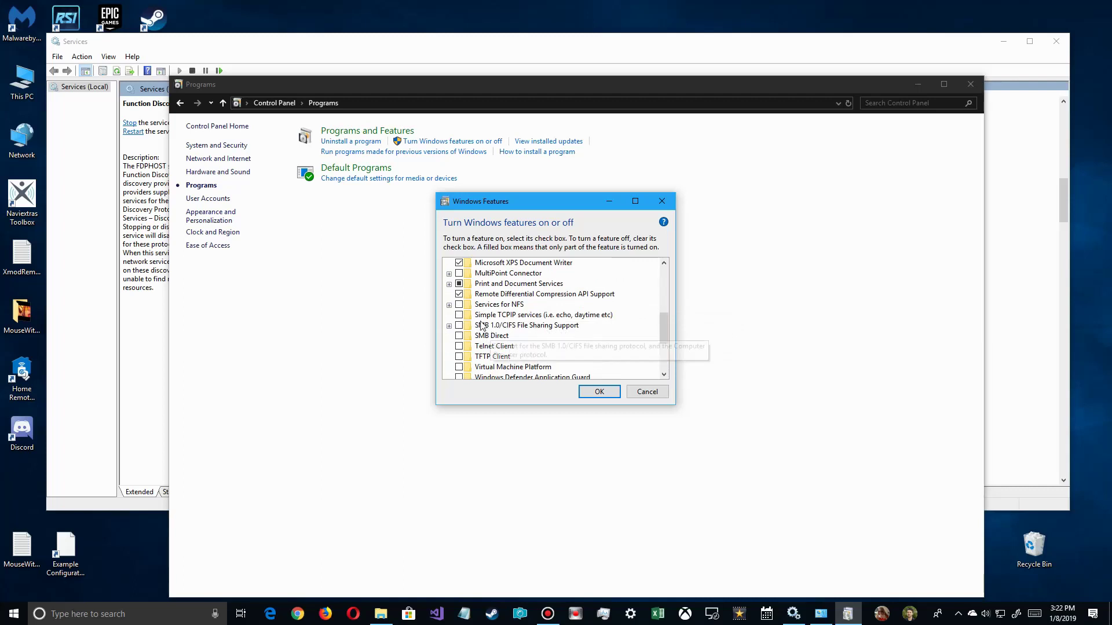
left_click(449, 326)
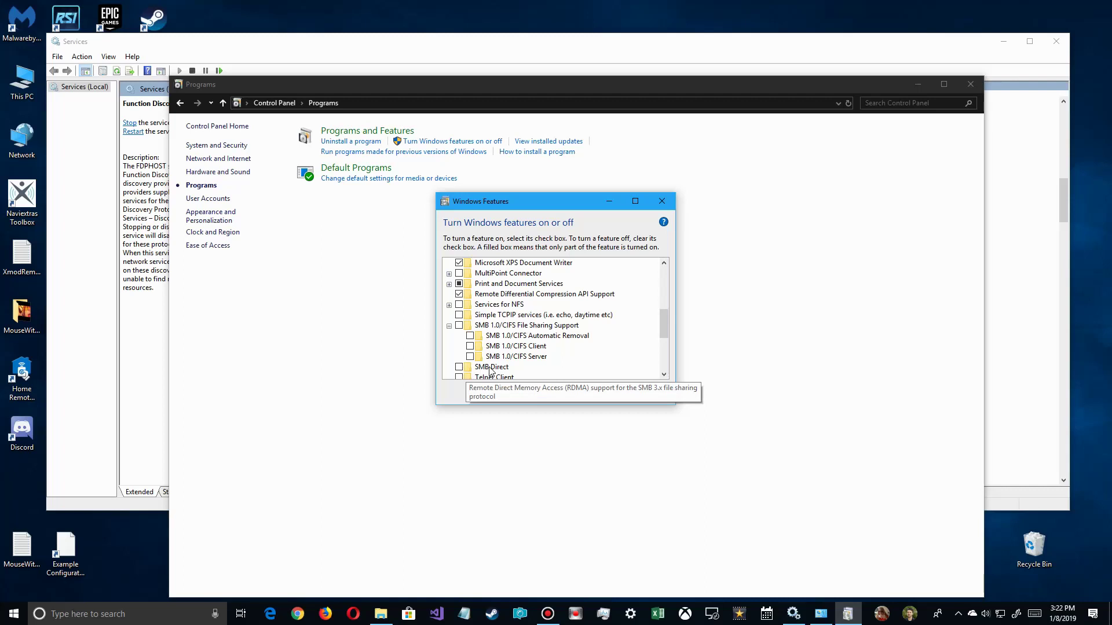
left_click(458, 367)
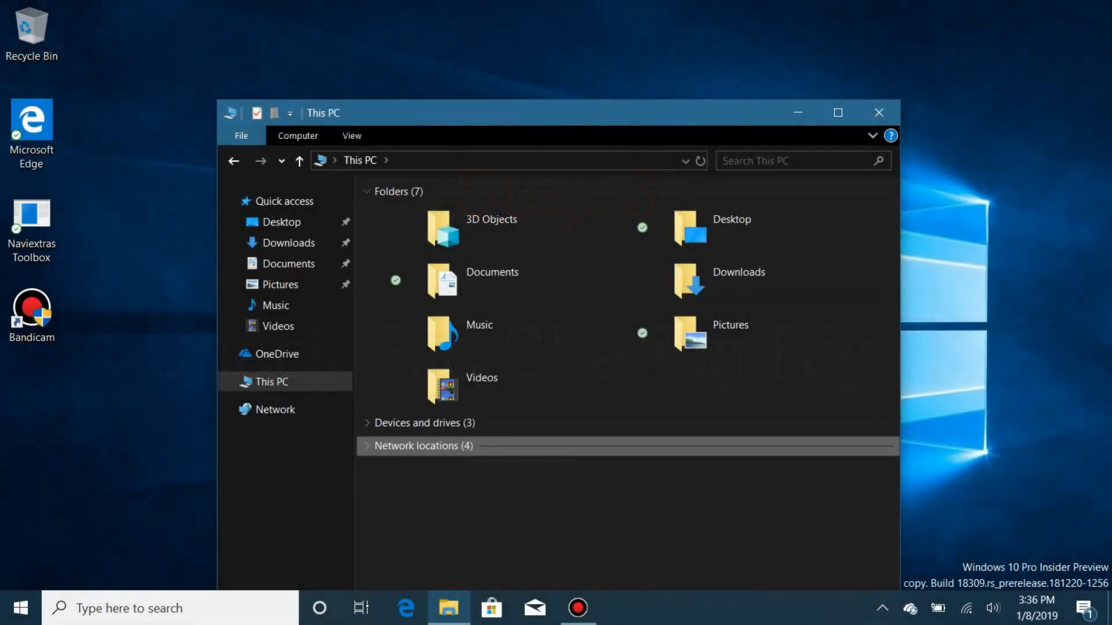
Step: Expand Devices and drives in This PC and select the Data (D:) drive
left_click(366, 421)
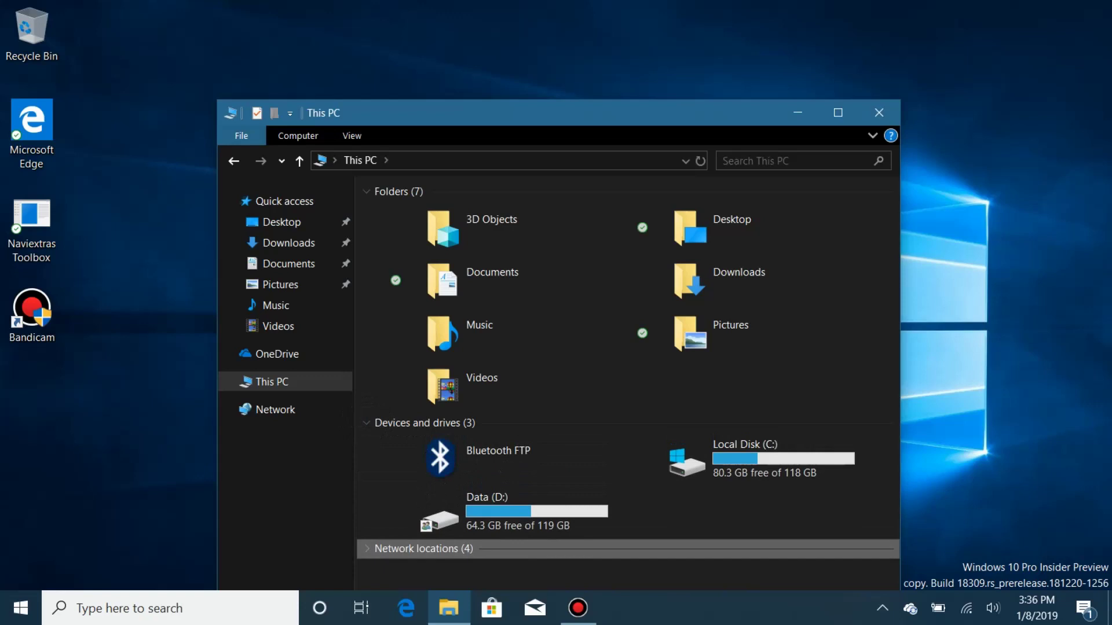
left_click(440, 512)
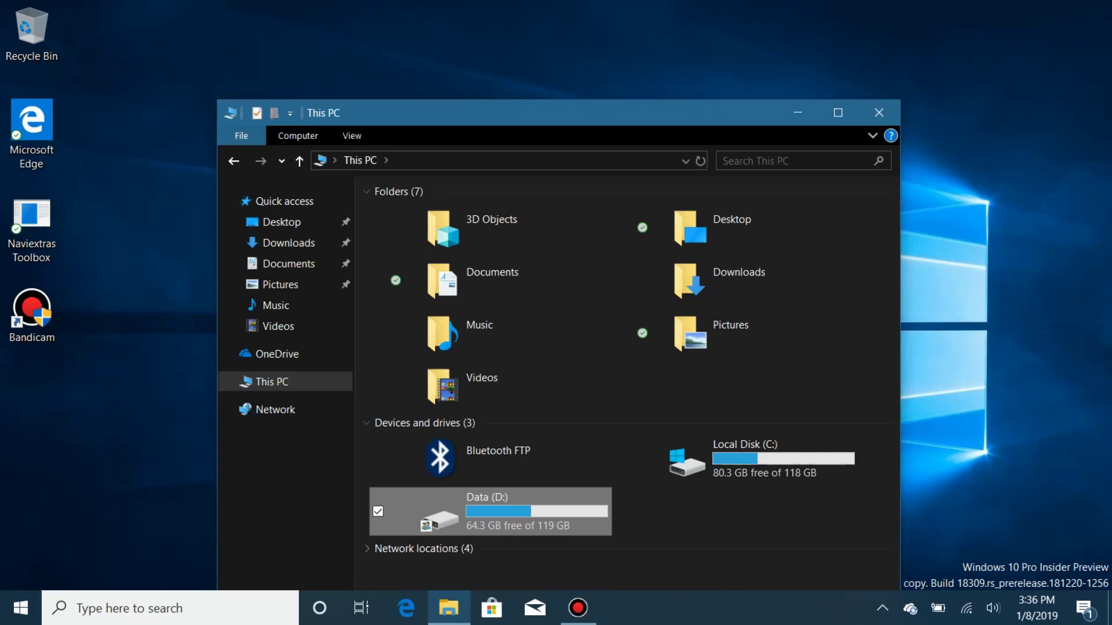
Step: Share Data (D:) as 'D Drive' with Everyone allowed Full Control
right_click(483, 509)
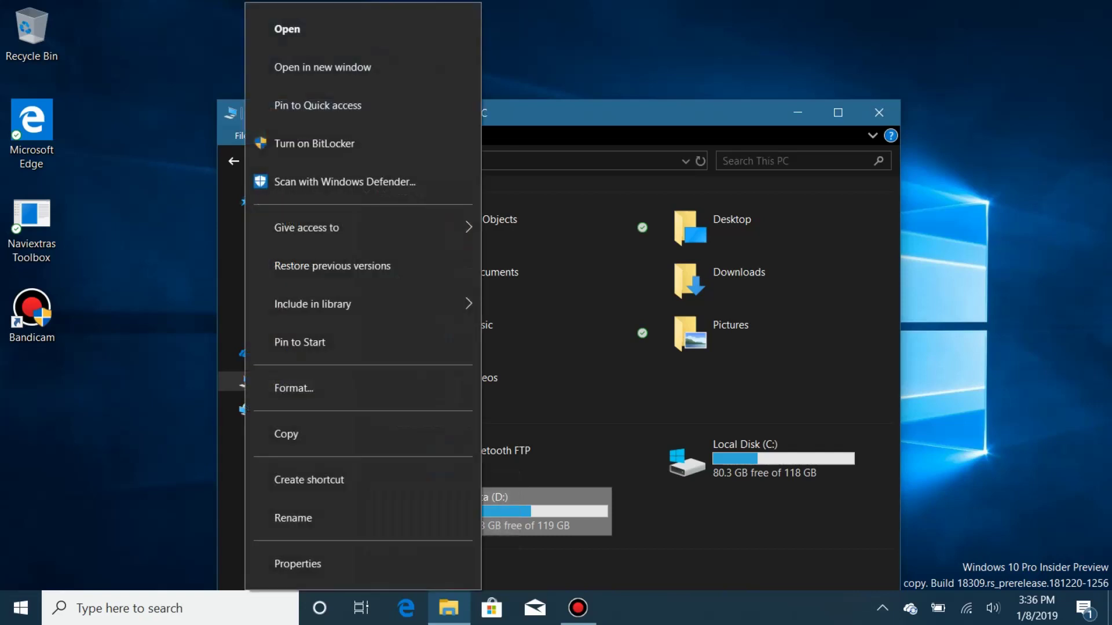
left_click(297, 563)
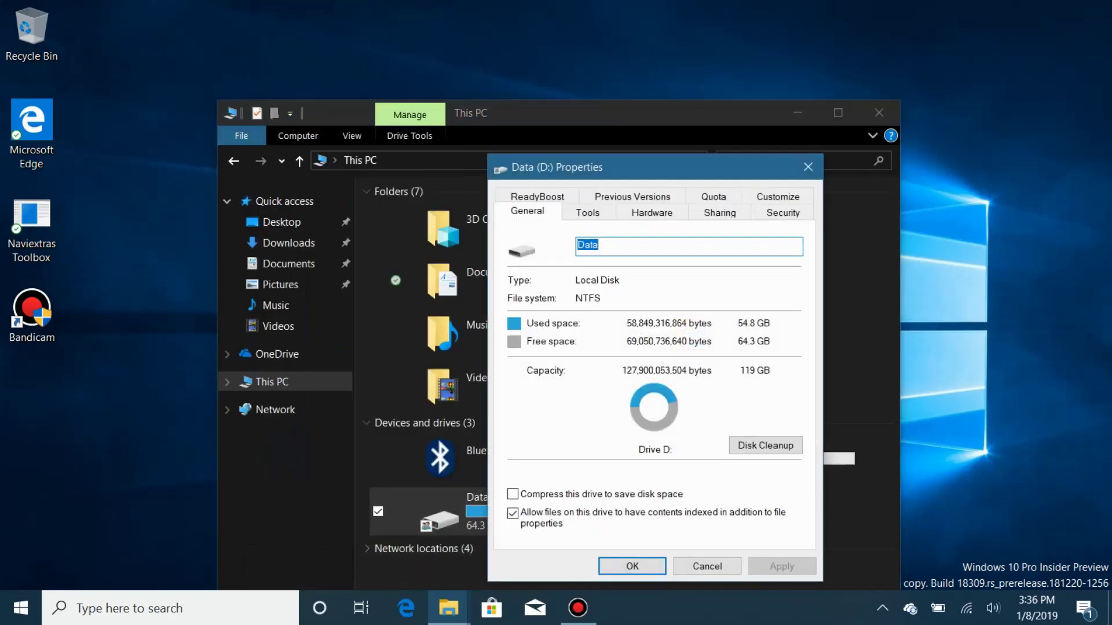
left_click(719, 212)
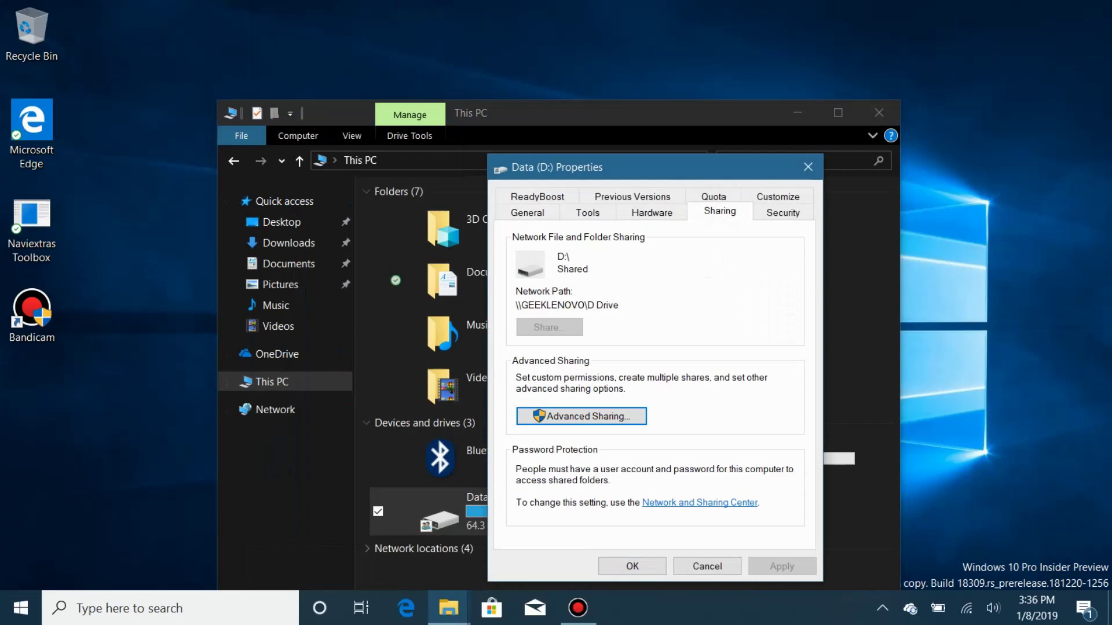
left_click(581, 415)
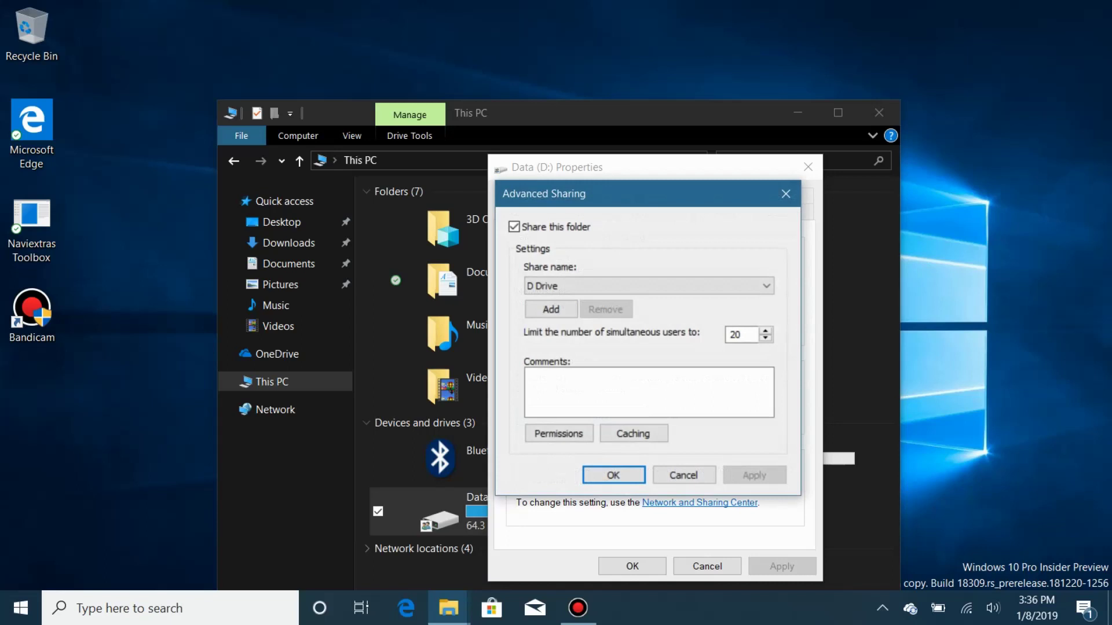
left_click(558, 433)
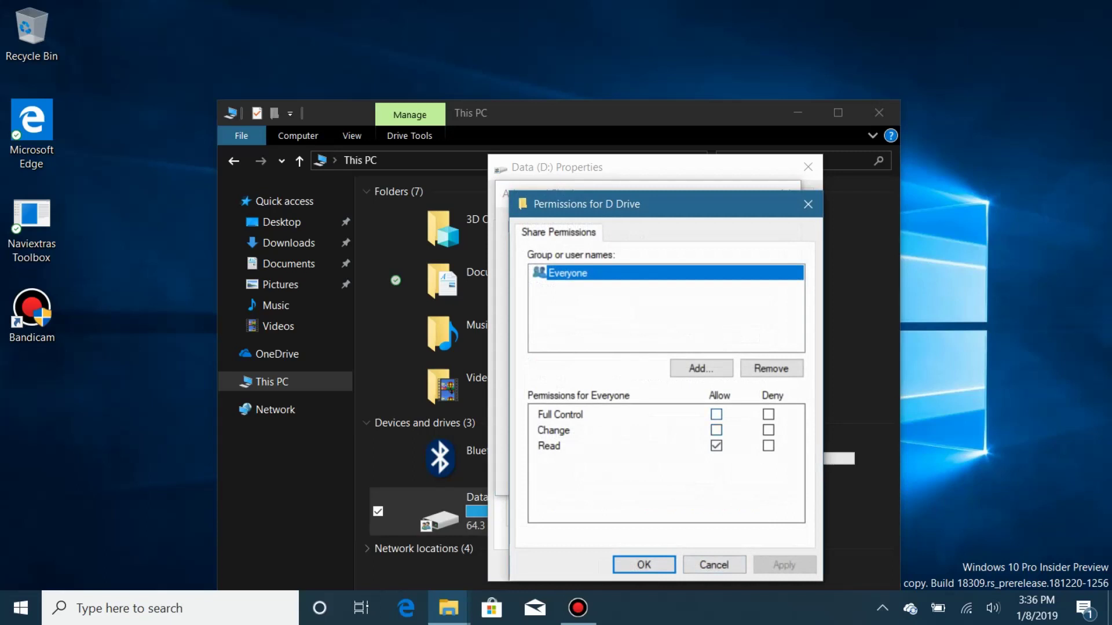
left_click(717, 415)
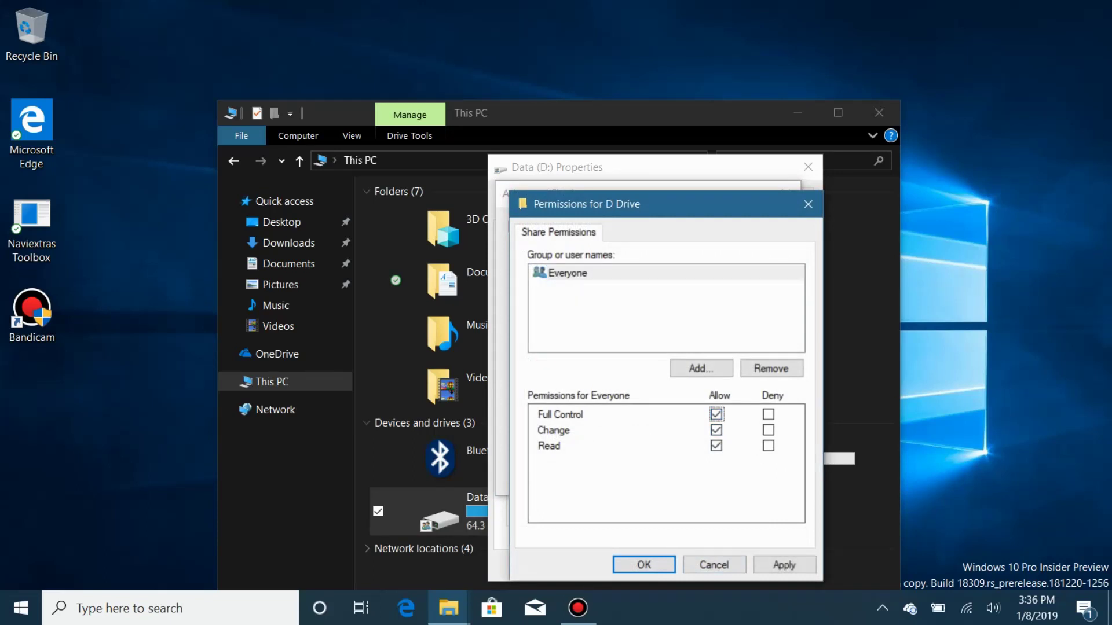
key("Return")
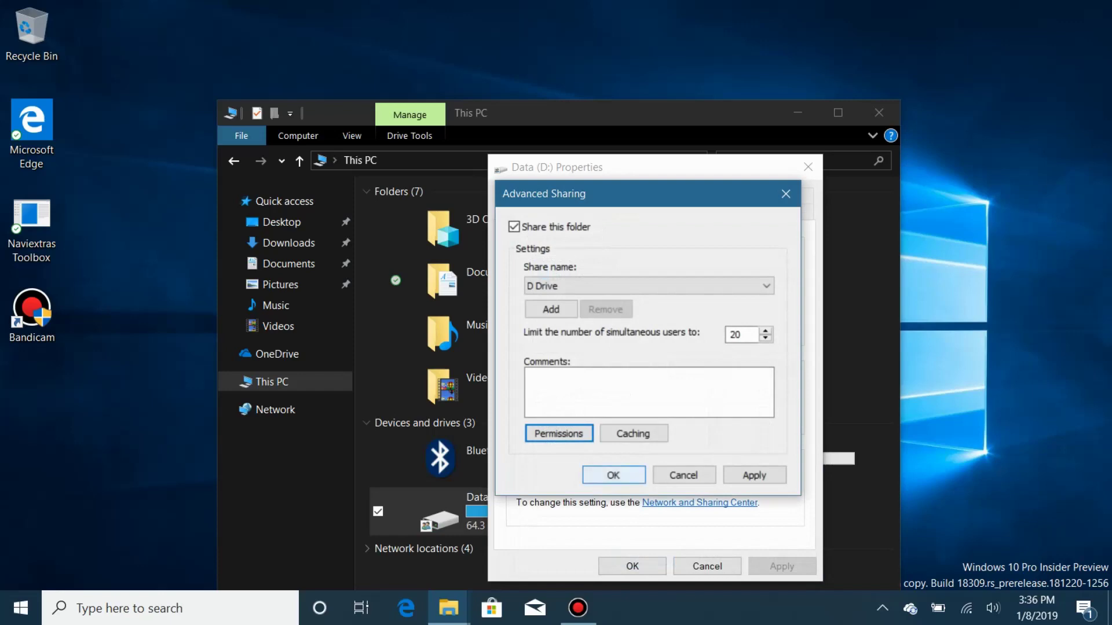
key("Return")
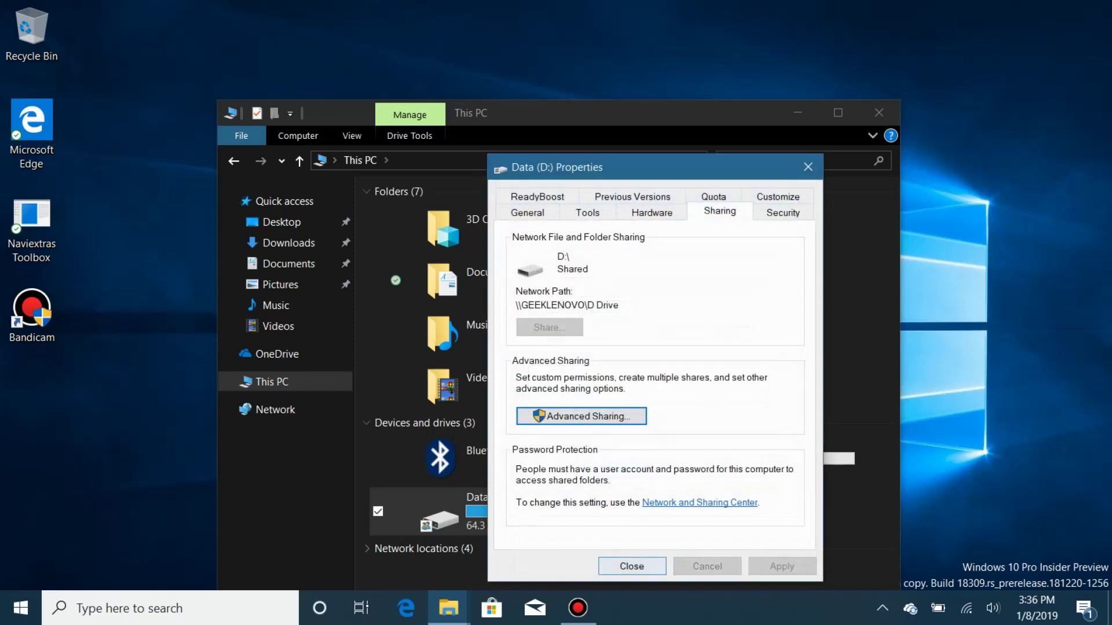
Step: Close the Data (D:) Properties dialog
left_click(631, 565)
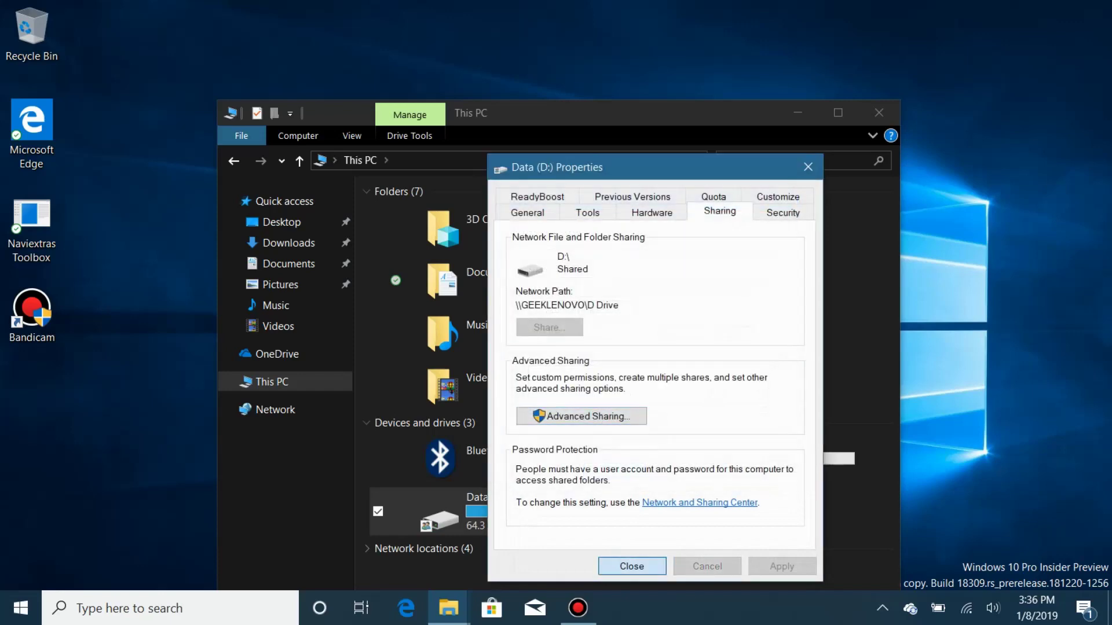